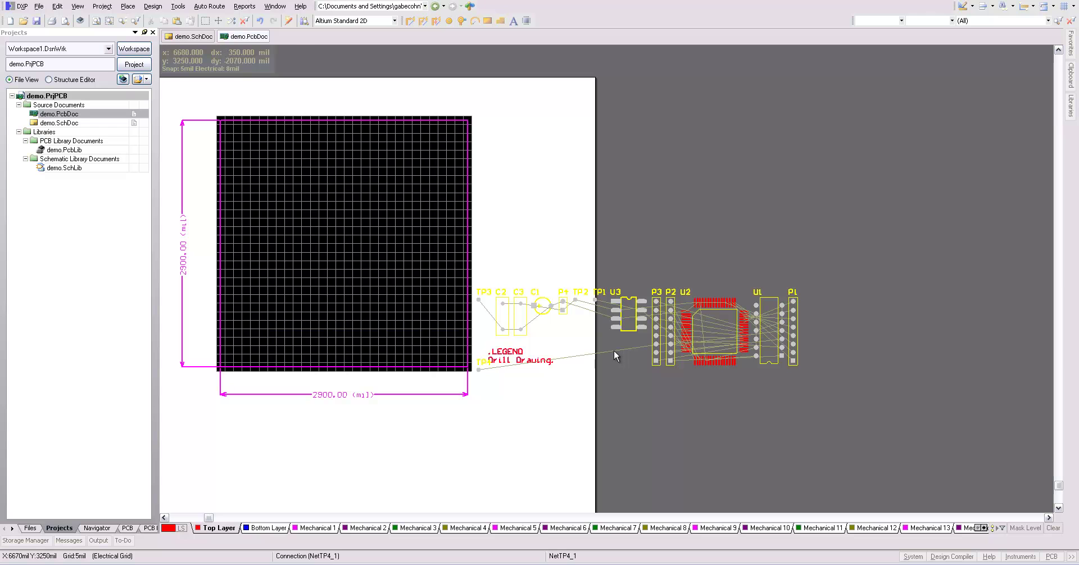
Move U2 into the board's upper-left area, rotated 90 degrees and flipped to the opposite layer
key(shift)
drag(717, 328, 313, 224)
key(space)
key(space)
key(l)
key(l)
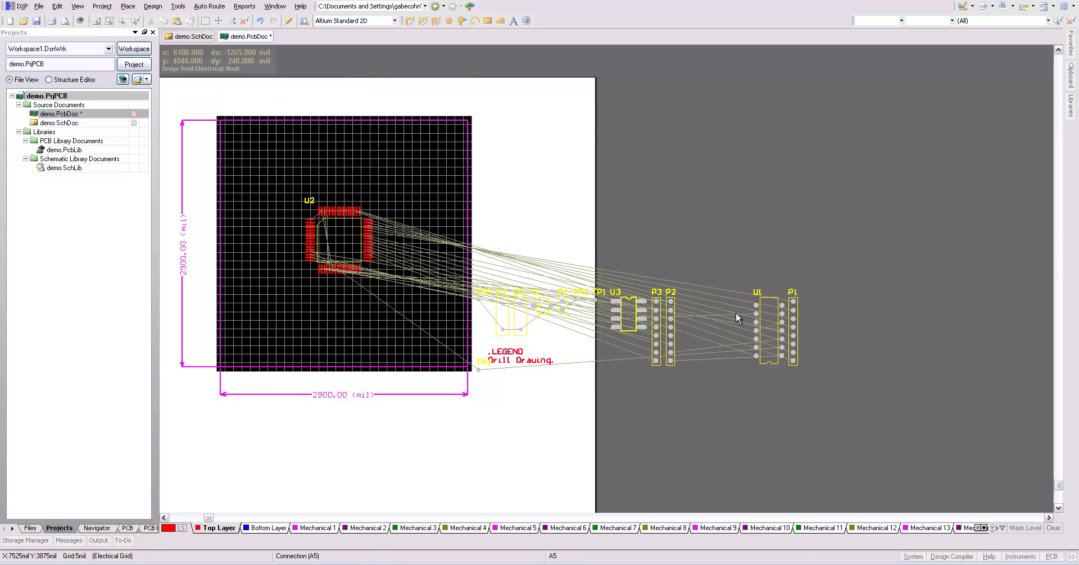
Drop connector P1 inside the outline near the board's top-right edge
drag(799, 344, 455, 141)
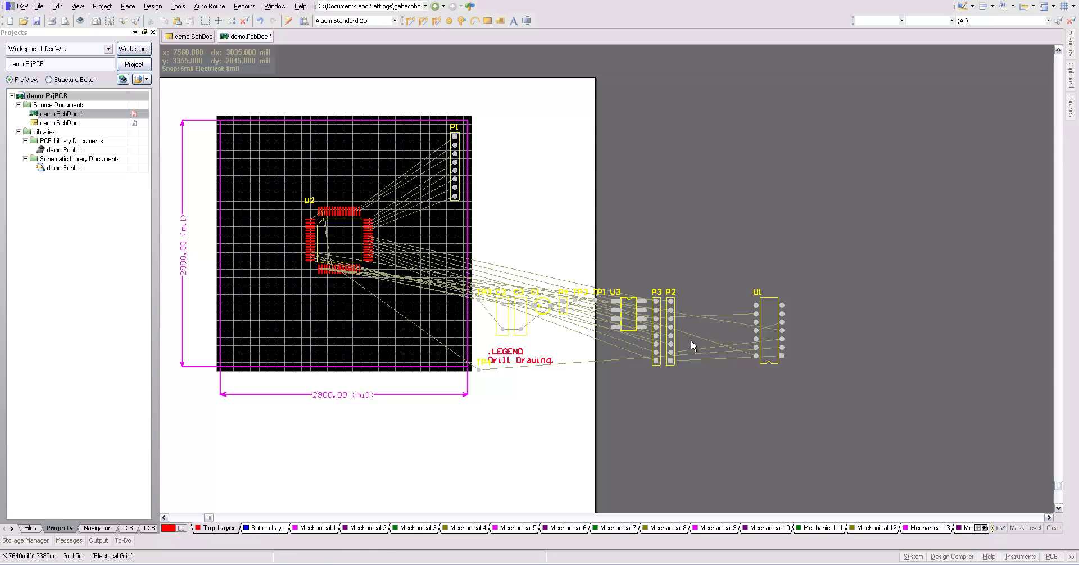
Put P2 on the left edge, P3 on the right edge, and U1 horizontally near U2
drag(676, 350, 232, 297)
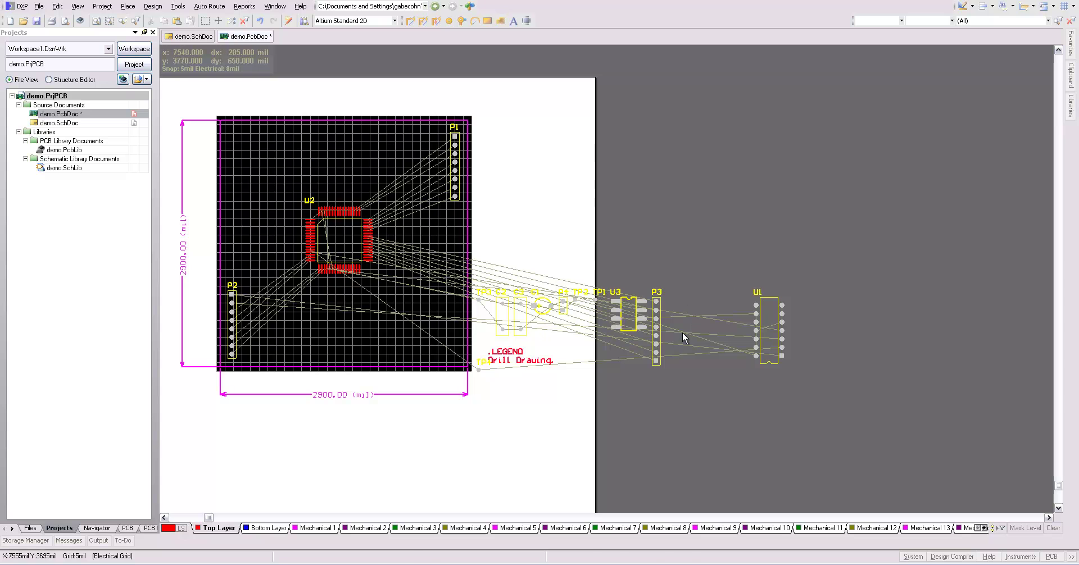
drag(656, 352, 454, 290)
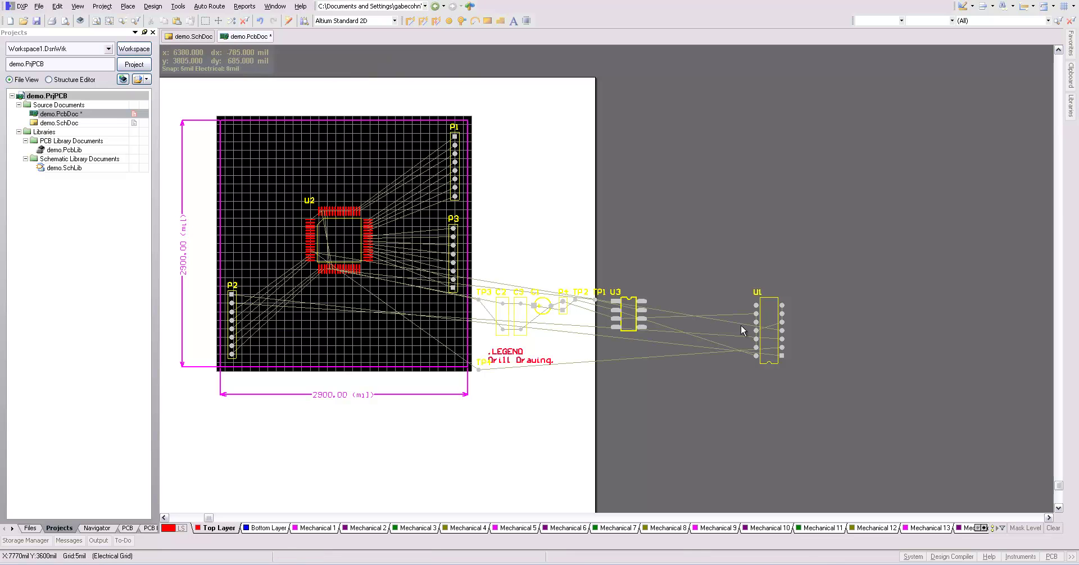
drag(772, 360, 265, 192)
key(space)
key(space)
key(space)
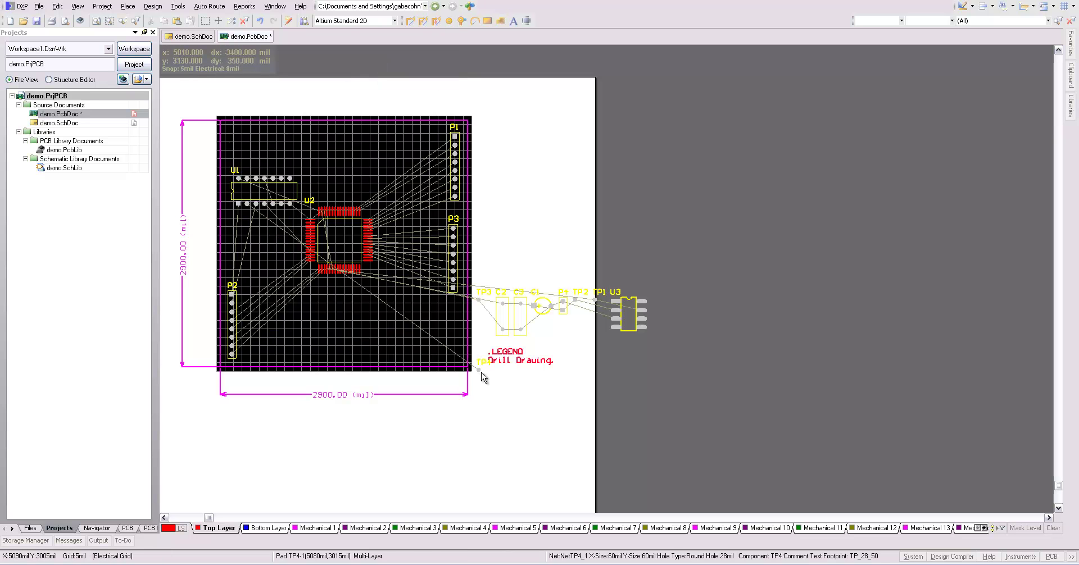
Place test point TP4 under U1, and U3 below U2 rotated 180 degrees
drag(470, 373, 248, 229)
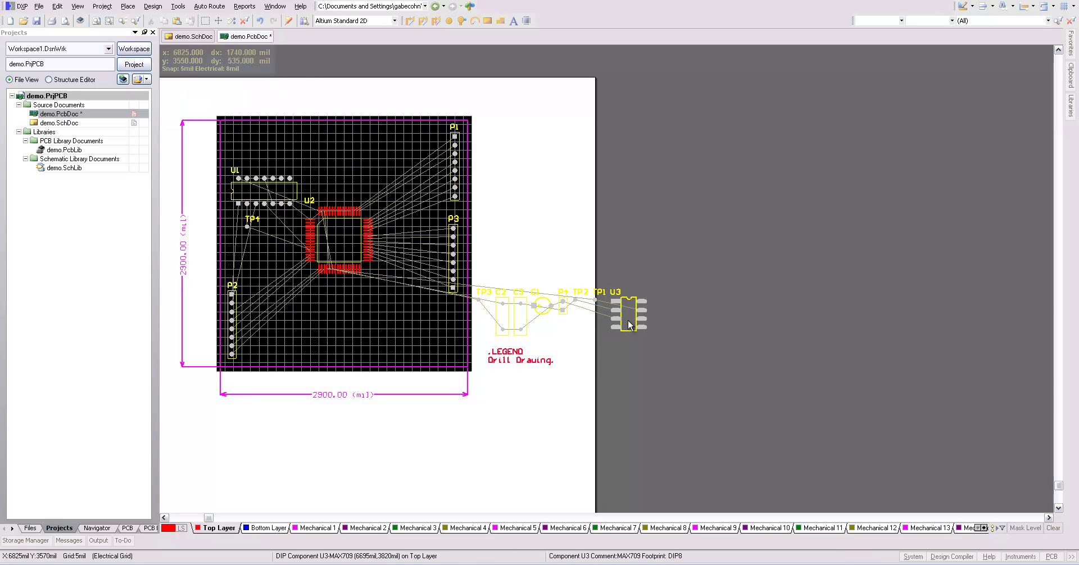
drag(624, 324, 319, 336)
key(space)
key(space)
key(space)
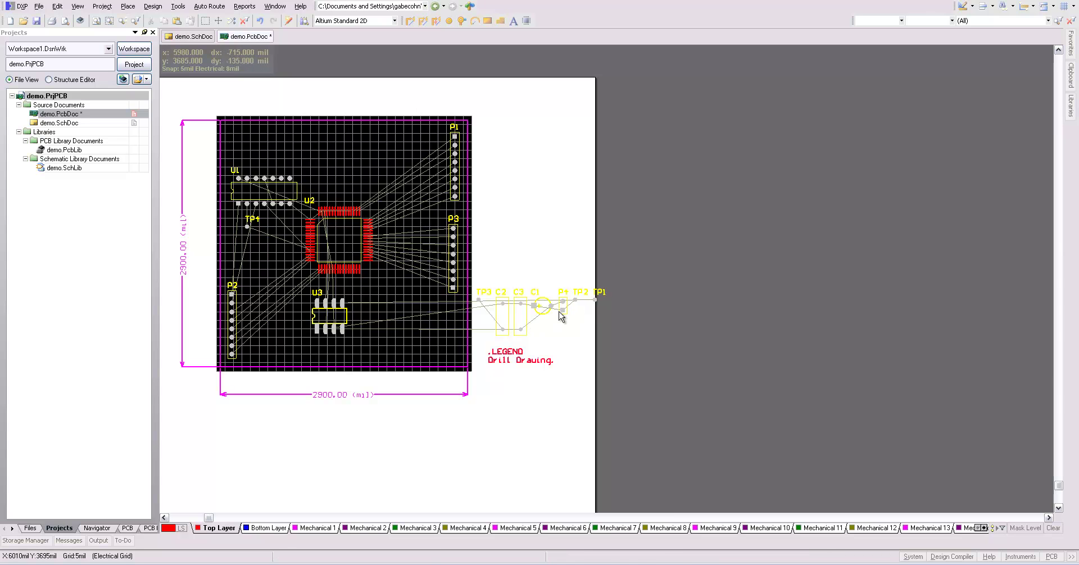
Place P4 below U3, nudge U3 upward, and set C1 beside P4
drag(559, 315, 504, 340)
drag(561, 306, 331, 360)
ctrl+scroll(338, 384, up, 3)
drag(301, 291, 304, 282)
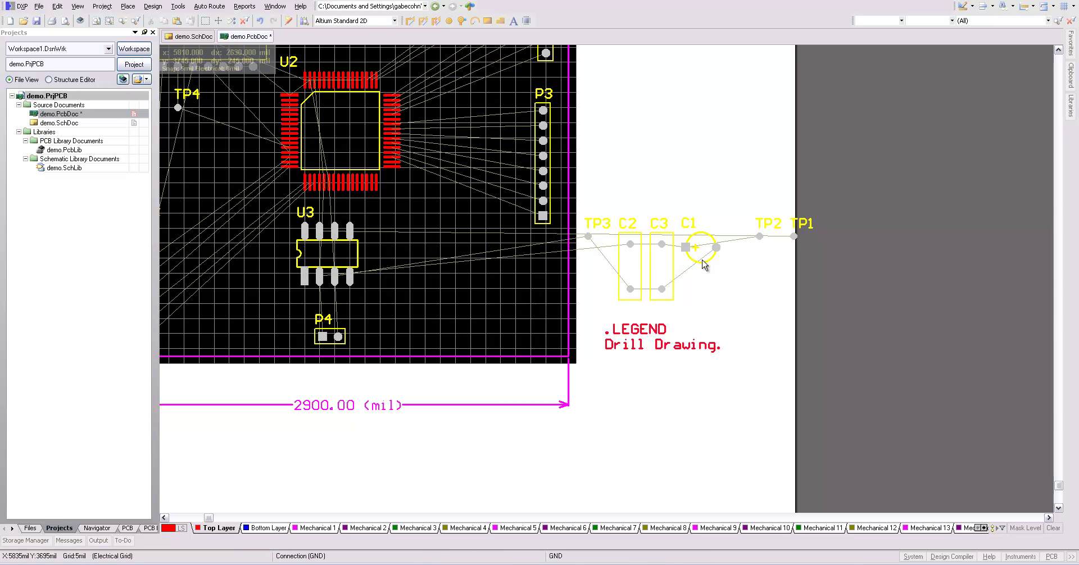
drag(685, 267, 322, 343)
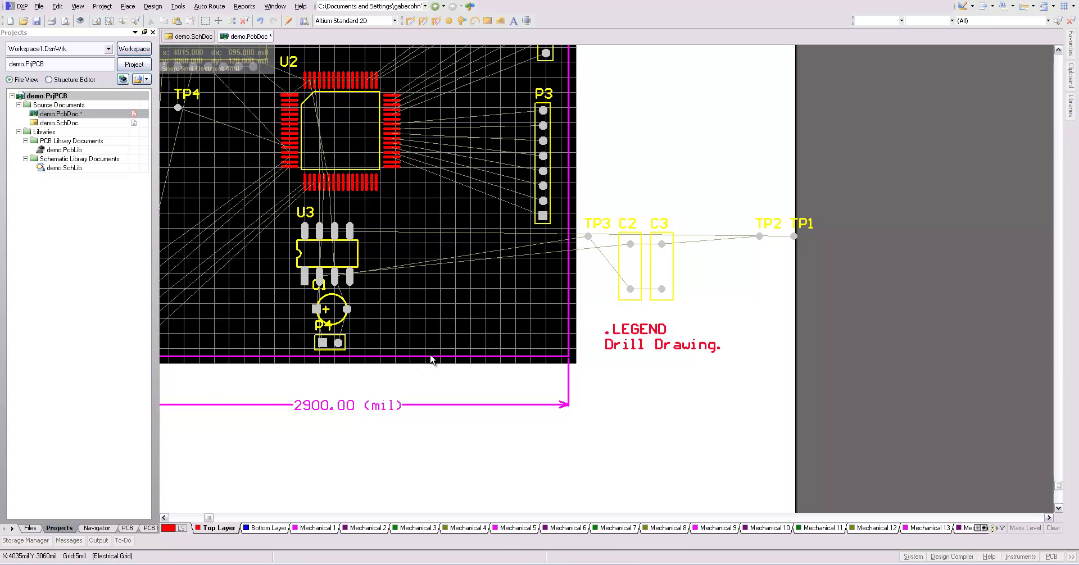
scroll(429, 358, up, 2)
Place test point TP1 just below U2 and shift its label up slightly
scroll(431, 359, up, 1)
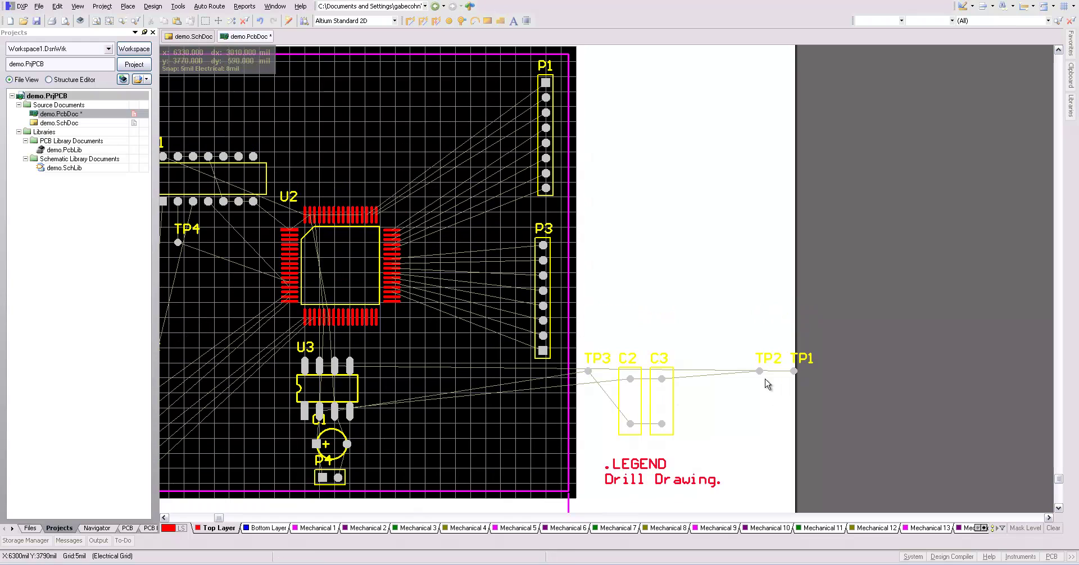
drag(791, 375, 359, 343)
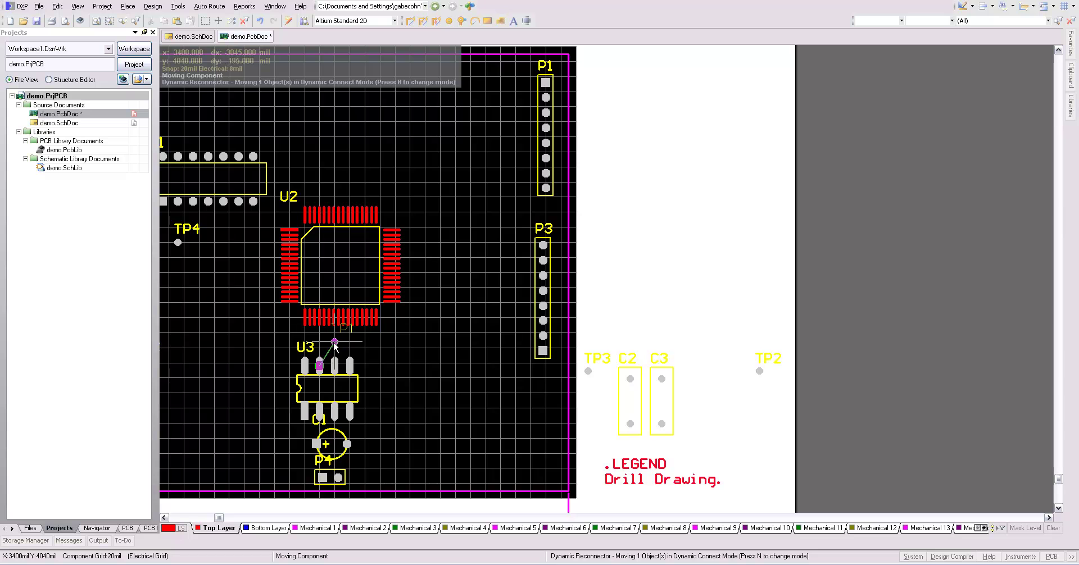
drag(332, 342, 332, 341)
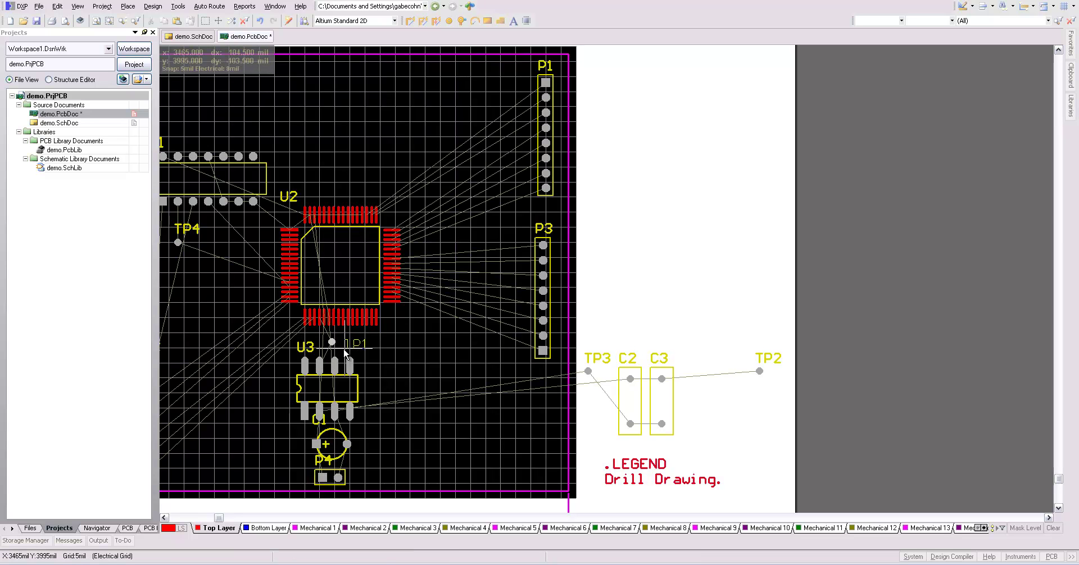
drag(345, 352, 344, 349)
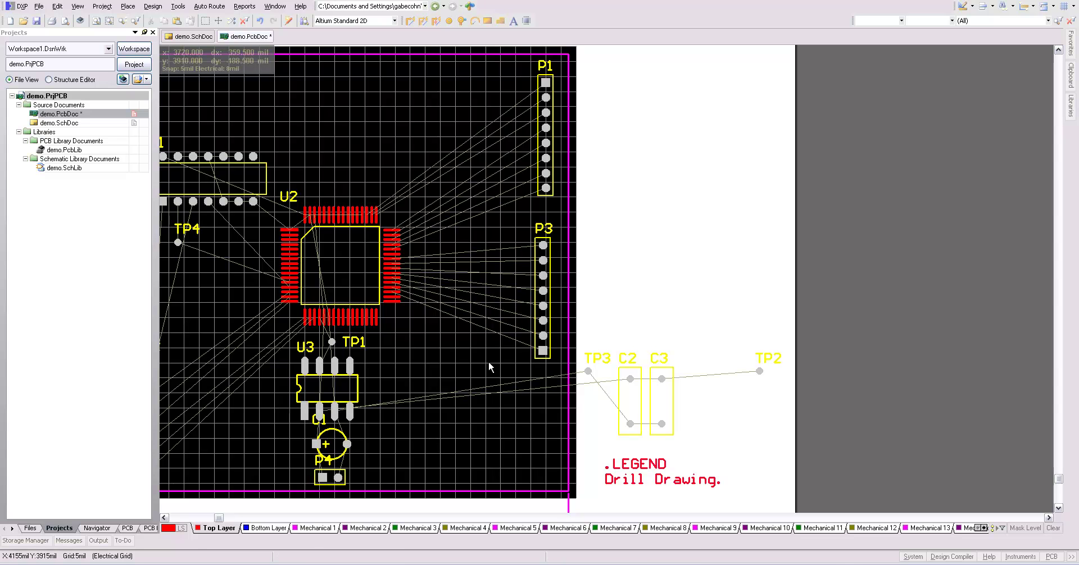
Place TP2 to the left of C1 and TP3 to its right
drag(760, 373, 274, 456)
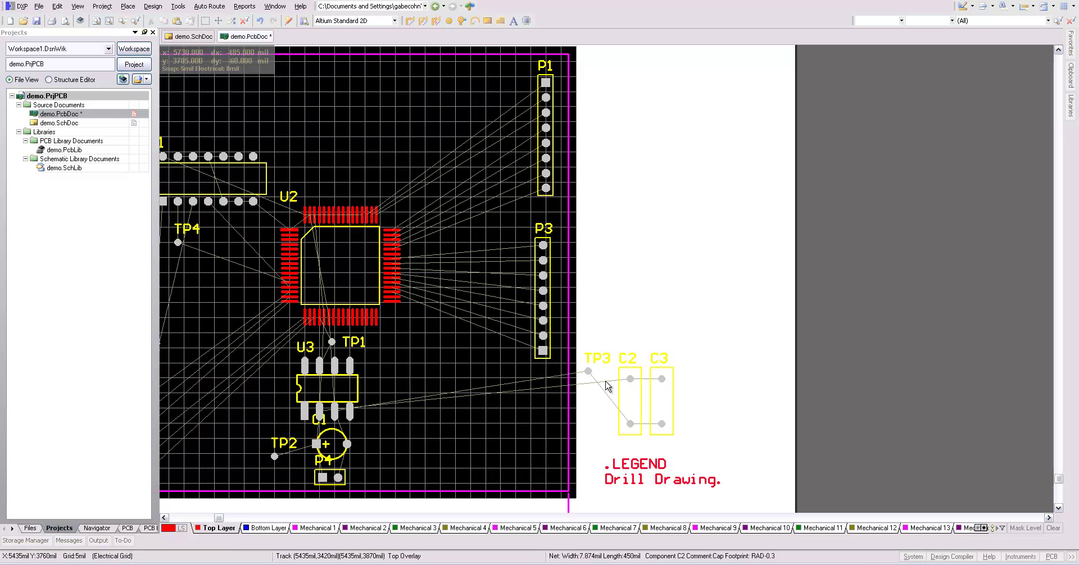
drag(589, 372, 426, 444)
drag(276, 458, 245, 444)
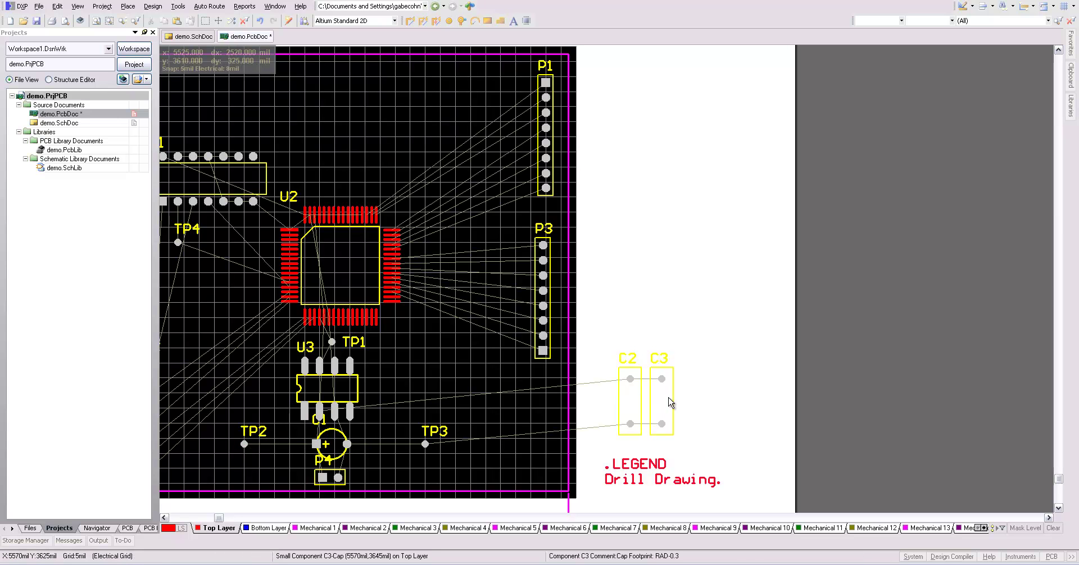
Place capacitor C2 above U2, rotated to lie horizontally
mouse_move(674, 403)
mouse_down()
mouse_move(641, 393)
mouse_move(667, 407)
mouse_up()
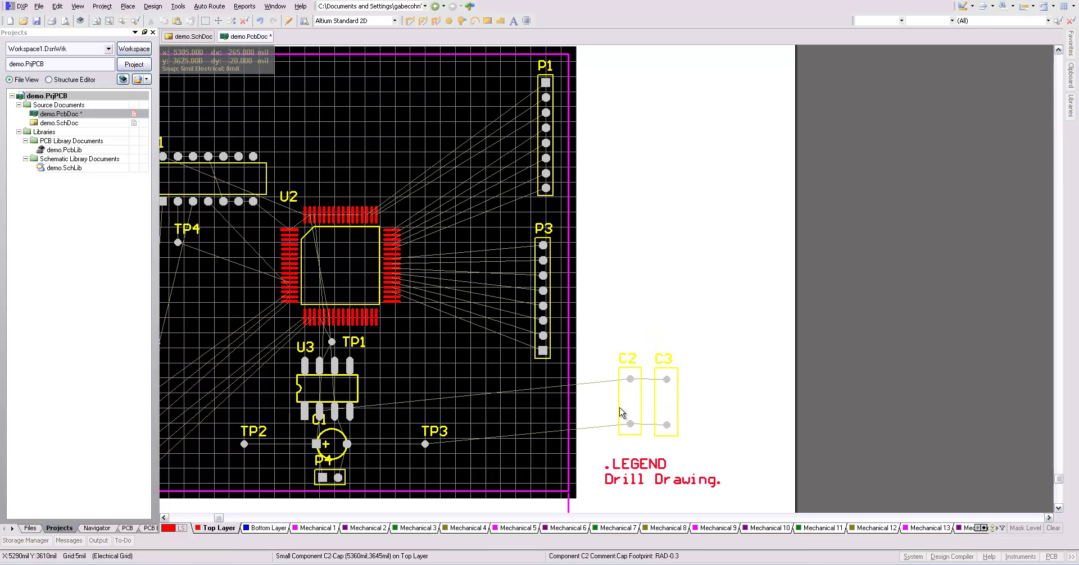
click(164, 519)
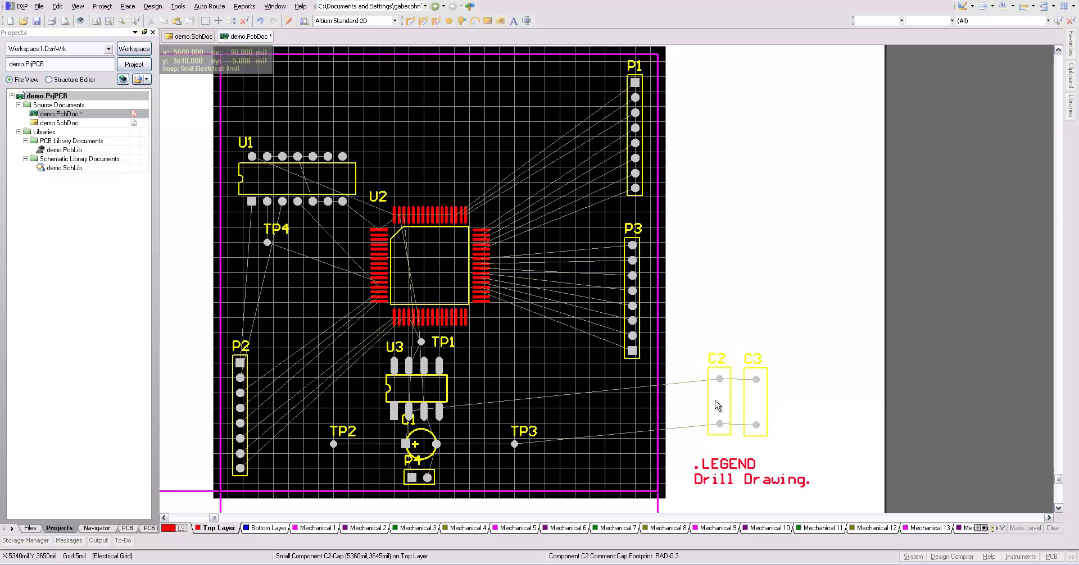
drag(717, 405, 456, 177)
key(space)
key(space)
key(space)
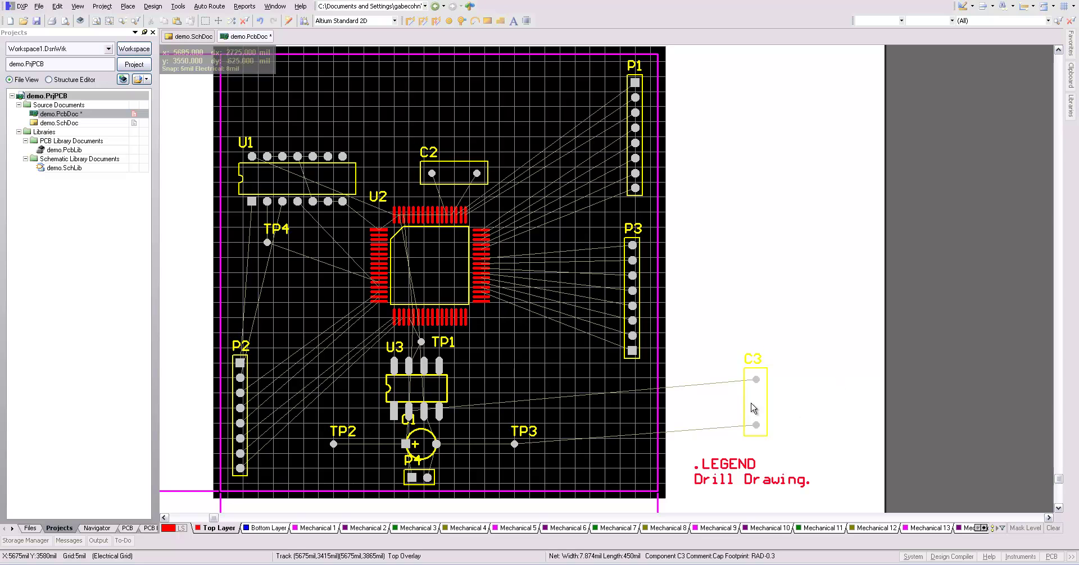
Place C3 between U1 and U2 and move the U2 label clear of it
drag(770, 418, 372, 167)
drag(383, 202, 377, 223)
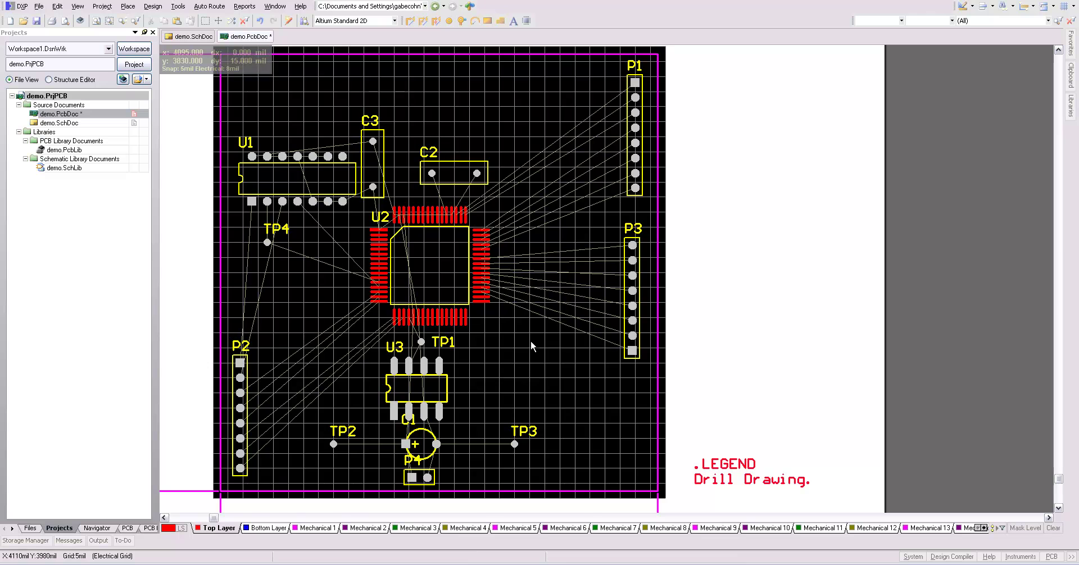
ctrl+scroll(532, 345, down, 1)
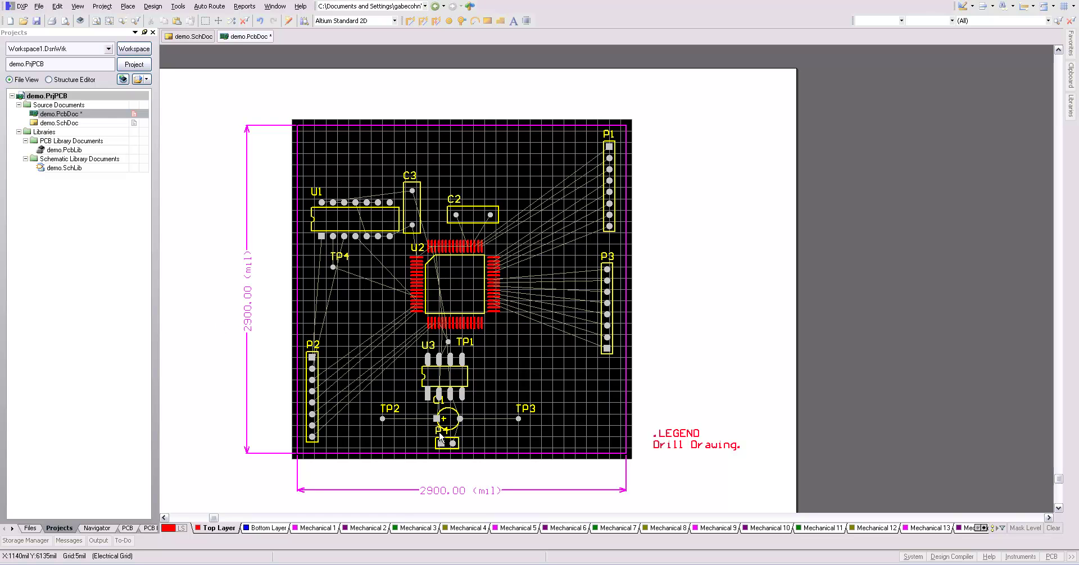
Move the P4 designator to the left of its connector, off the pads
drag(438, 433, 419, 449)
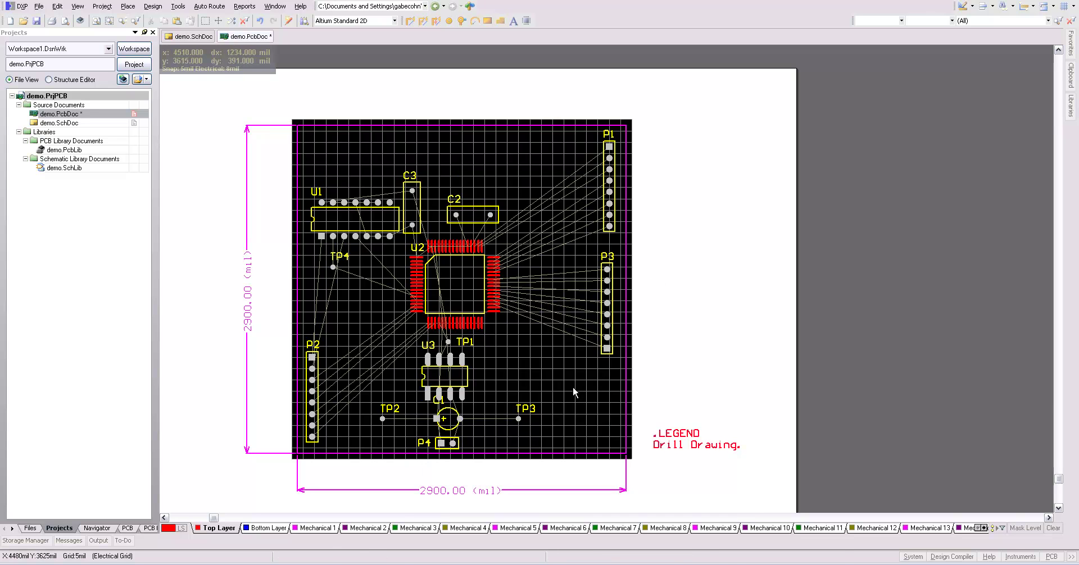